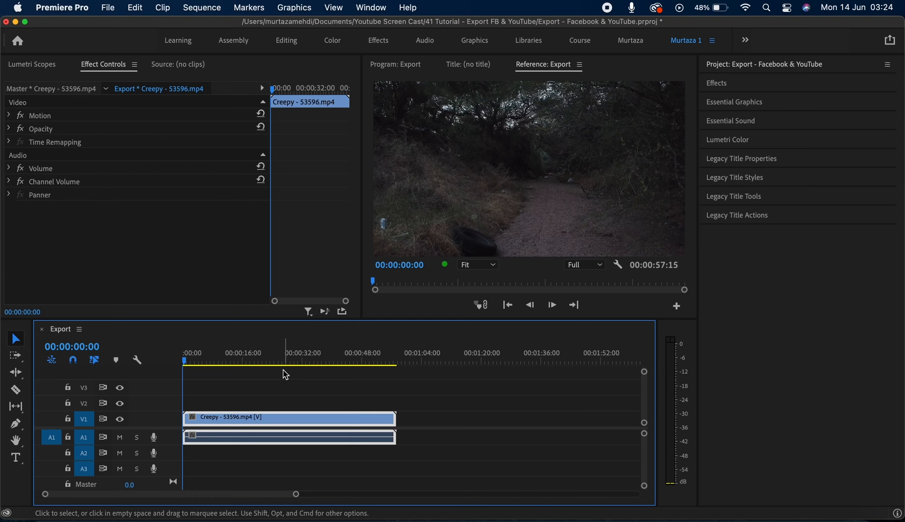
Open the media export settings for the Export sequence.
left_click(110, 11)
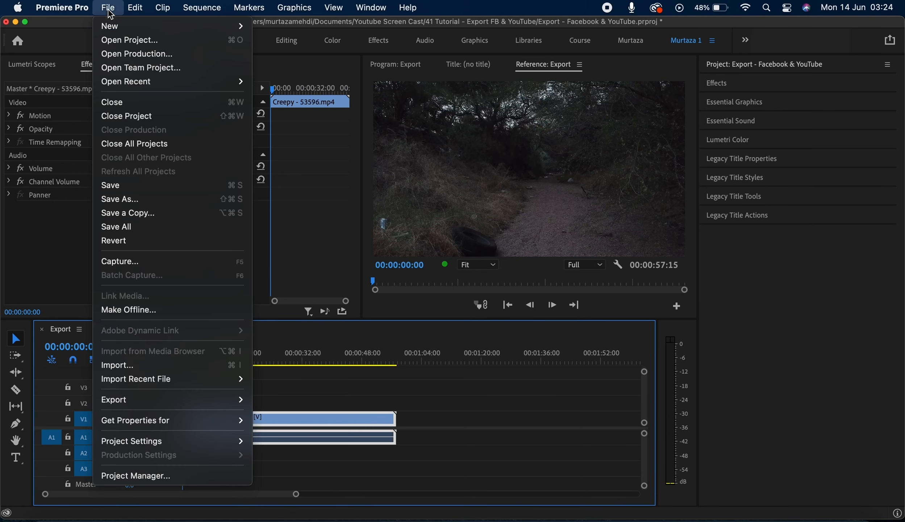
mouse_move(158, 400)
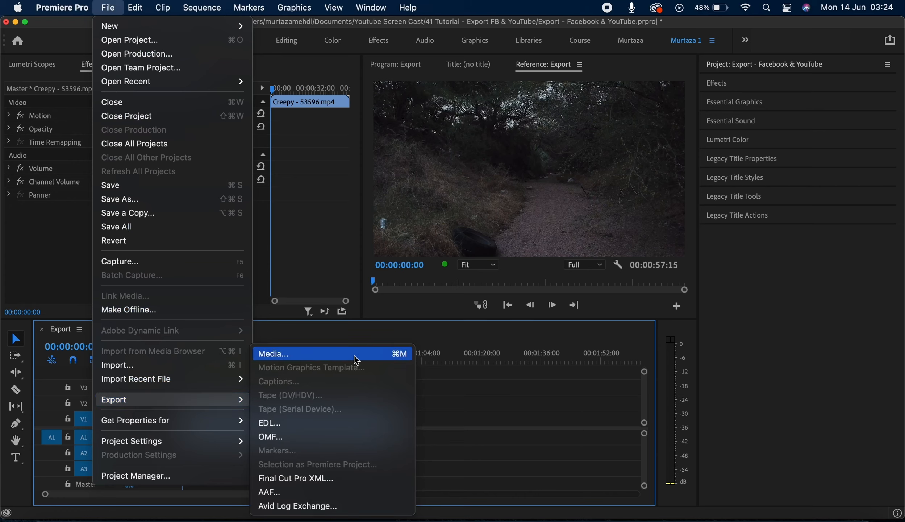
left_click(448, 380)
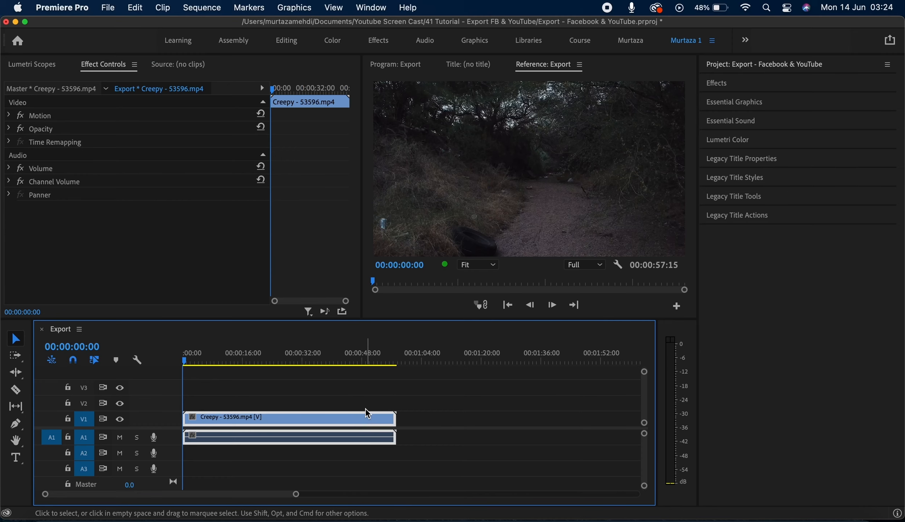
key("super+m")
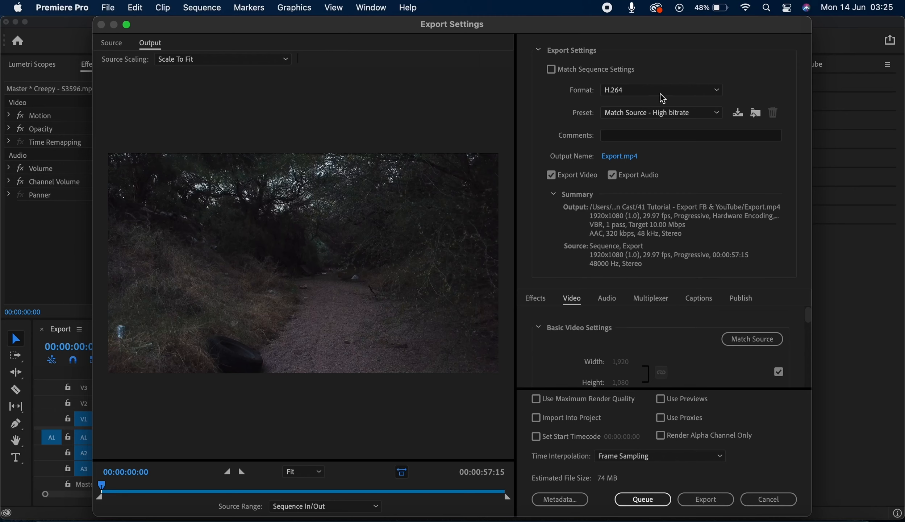
Keep H.264 as the export format and apply the YouTube 1080p Full HD preset.
left_click(679, 92)
left_click(681, 93)
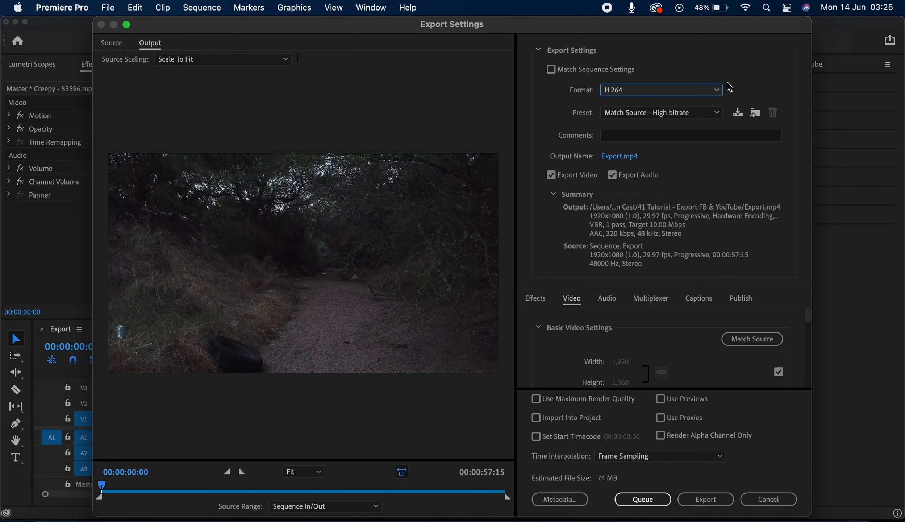
left_click(710, 112)
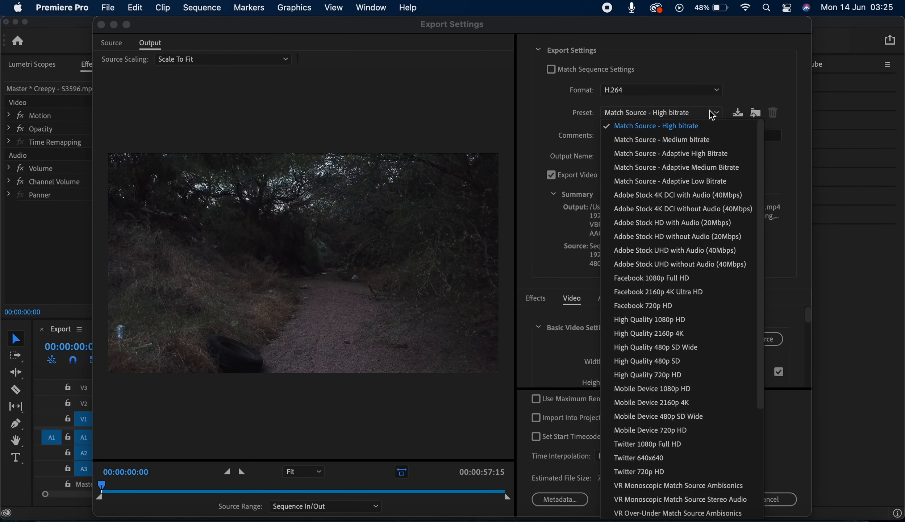
left_click(711, 115)
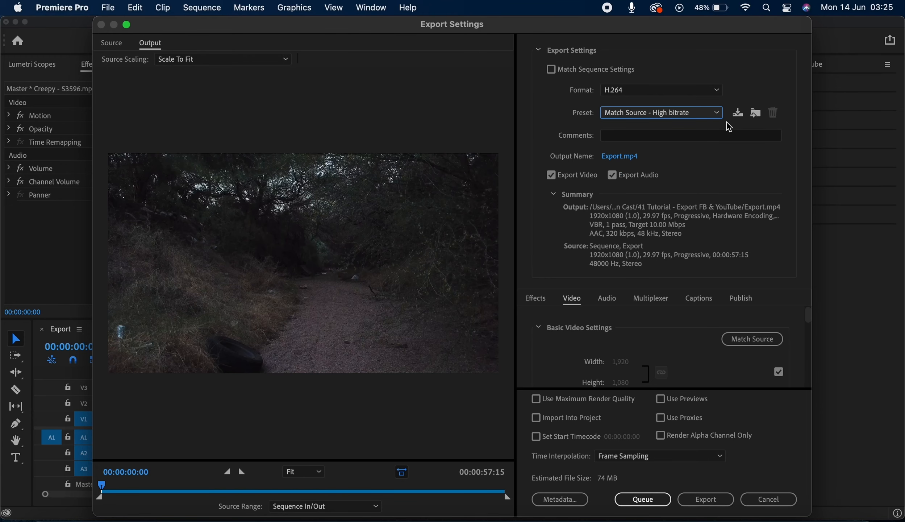
left_click(712, 113)
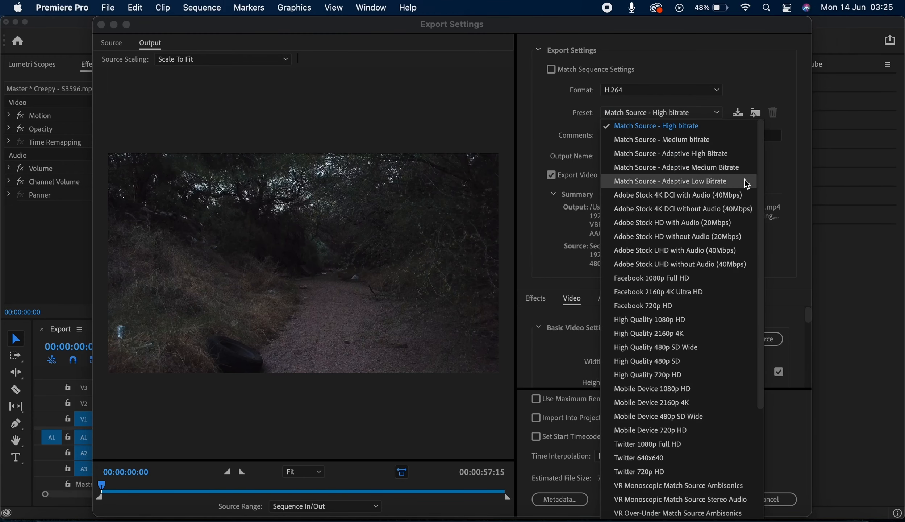
left_click_drag(758, 193, 749, 368)
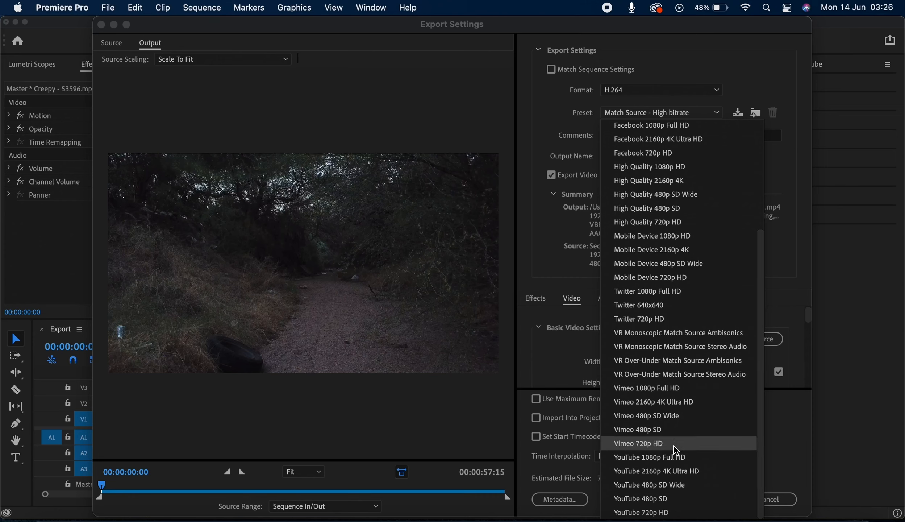
left_click(651, 461)
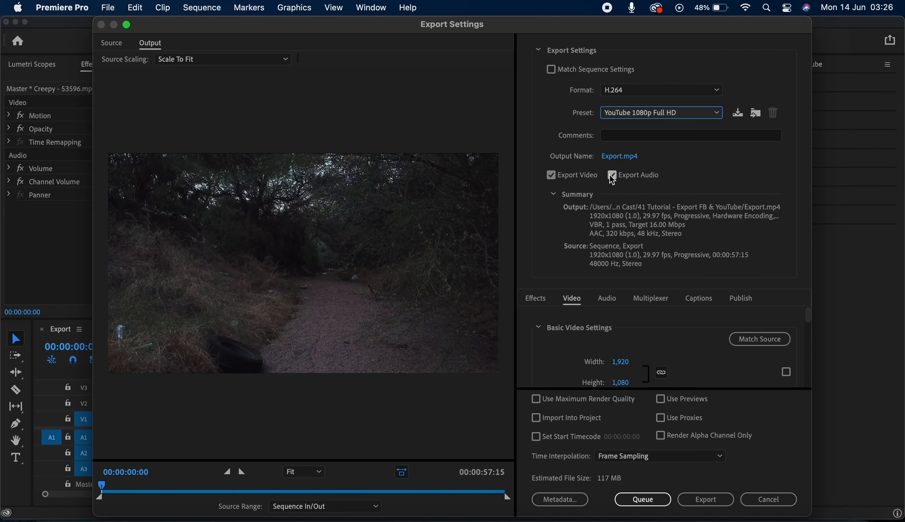
Switch audio export off and back on, and do the same with video export.
left_click(610, 175)
left_click(611, 175)
left_click(551, 175)
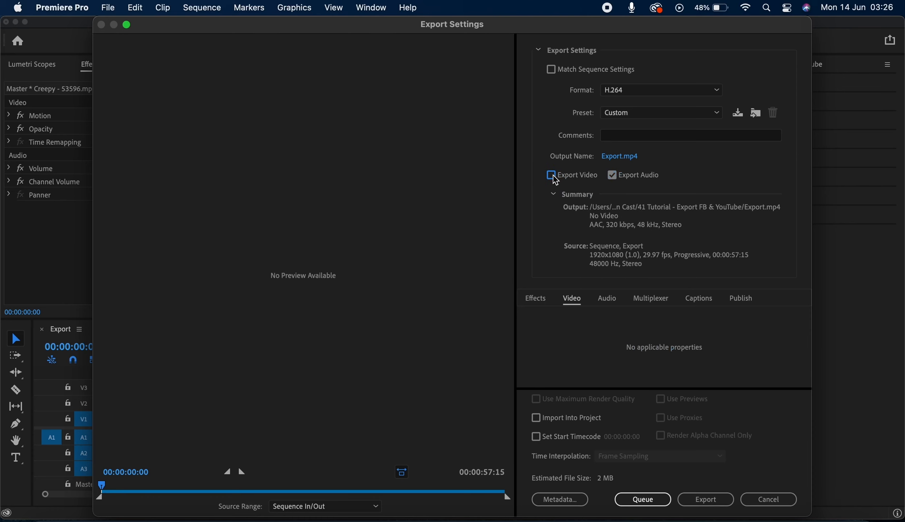
left_click(551, 175)
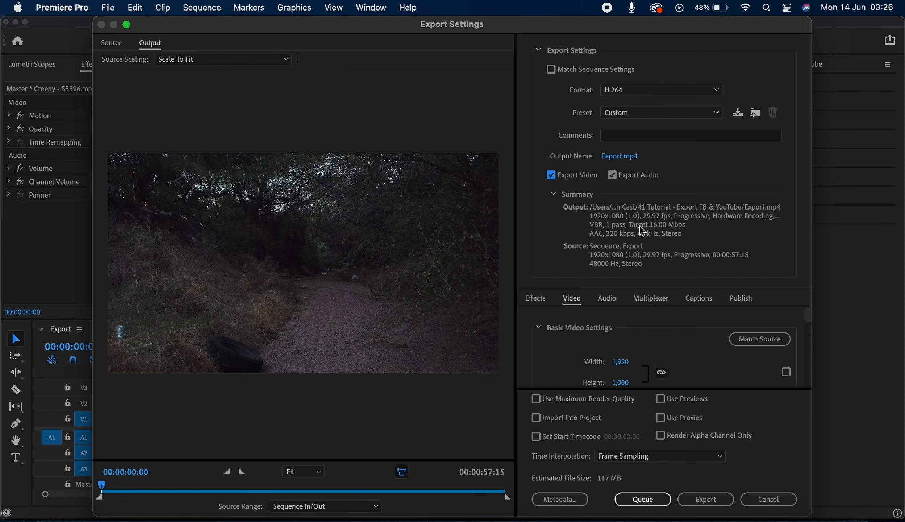
Collapse the export summary and set the video's bitrate encoding to VBR, 2 pass.
left_click(554, 195)
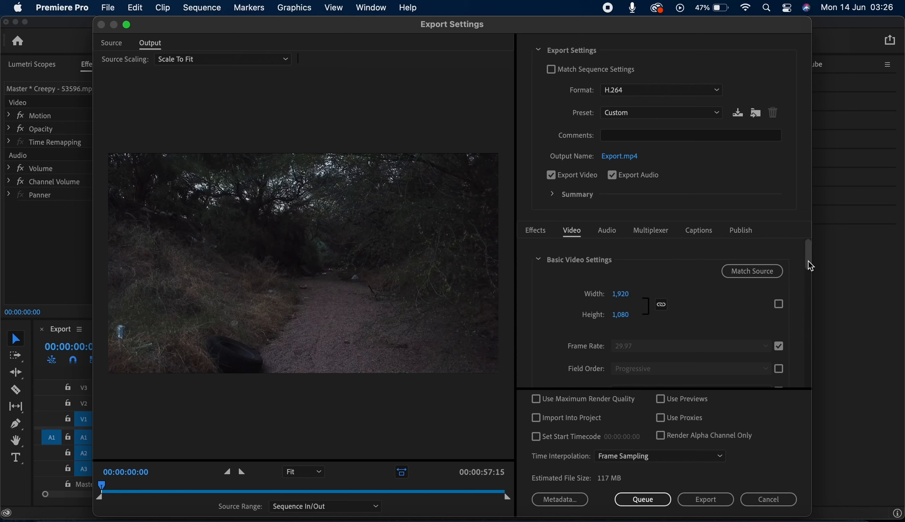
left_click_drag(808, 257, 800, 370)
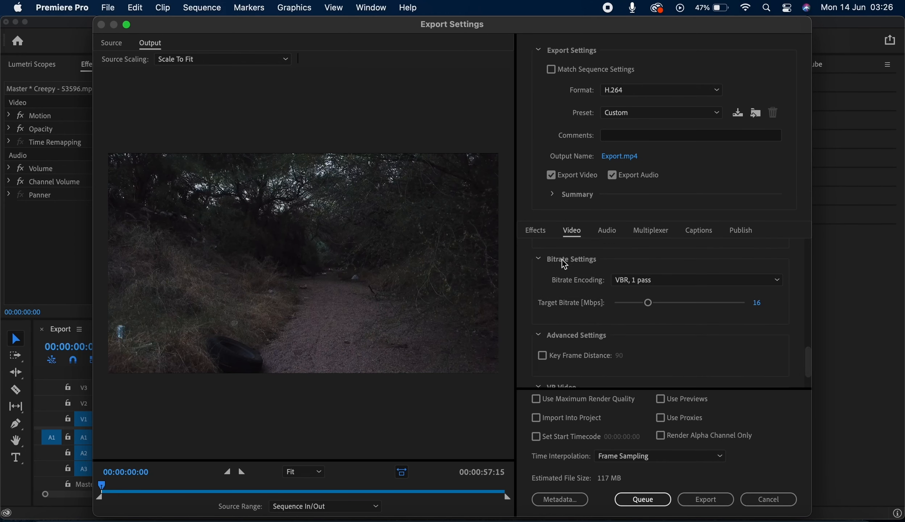
left_click(719, 281)
left_click(685, 292)
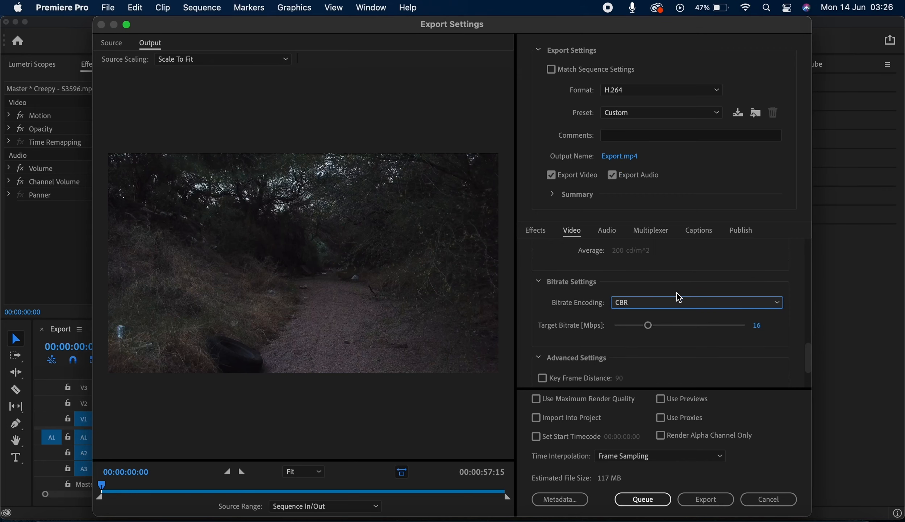
left_click(655, 306)
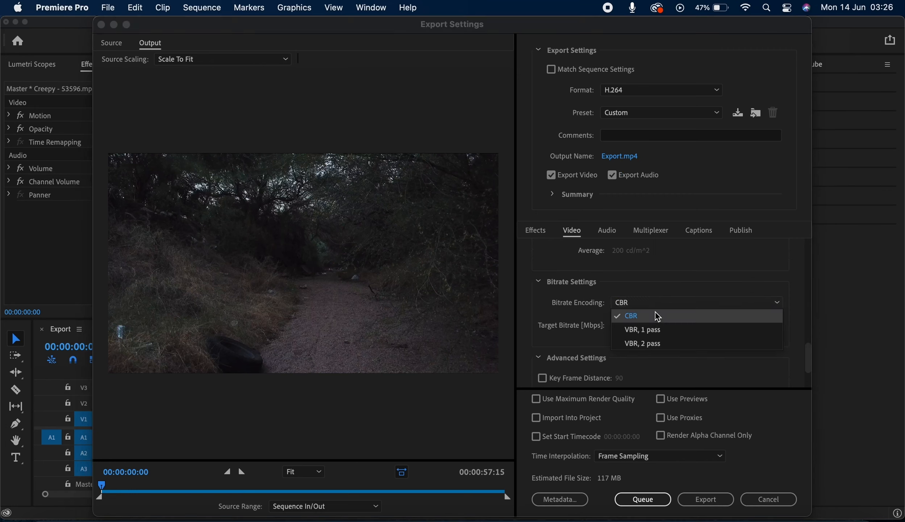
left_click(653, 330)
left_click(651, 281)
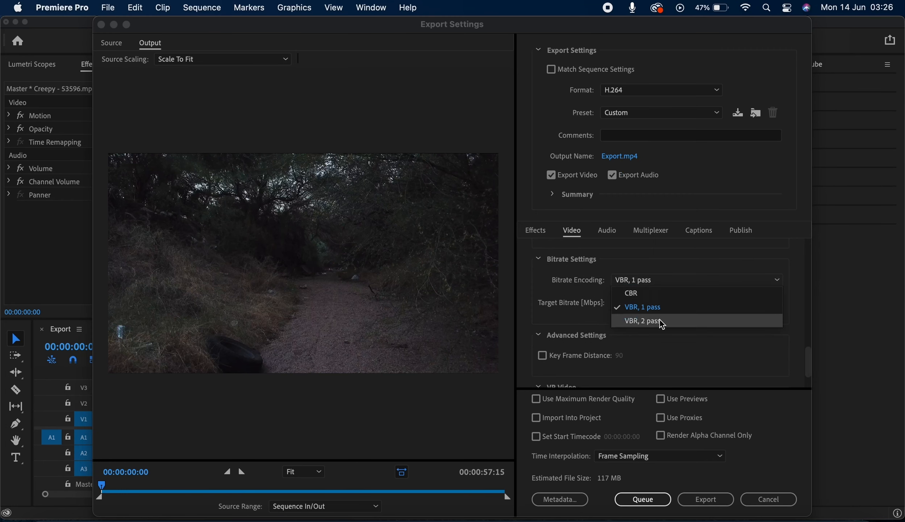
left_click(671, 320)
Try CBR and VBR, 1 pass as the bitrate encoding, and return to VBR, 2 pass.
left_click(672, 298)
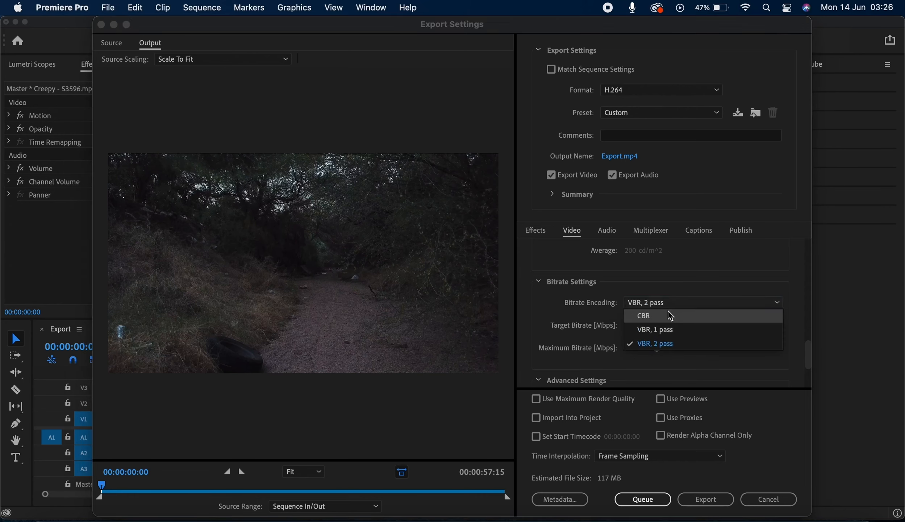
left_click(667, 312)
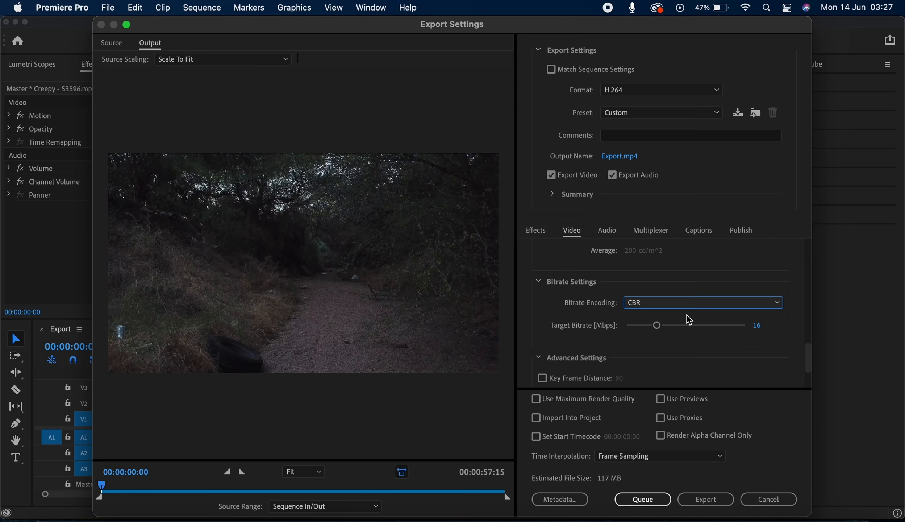
left_click(692, 305)
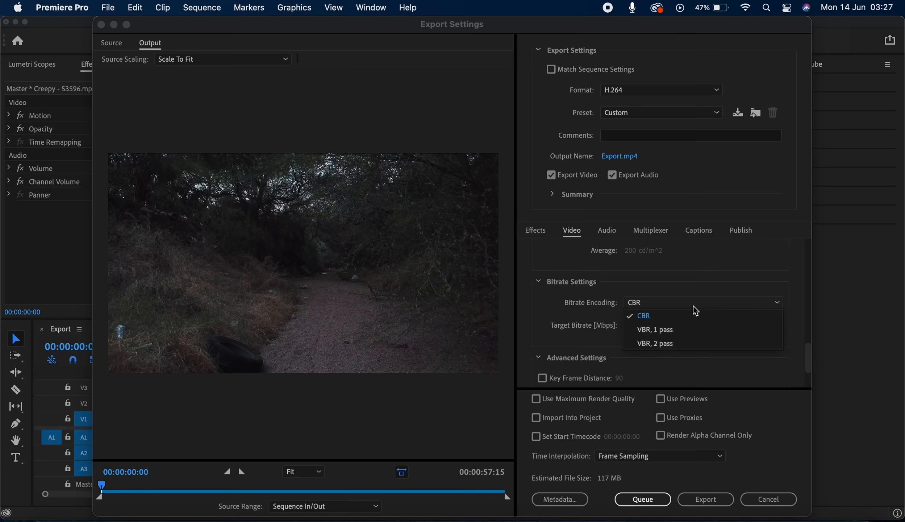
left_click(681, 329)
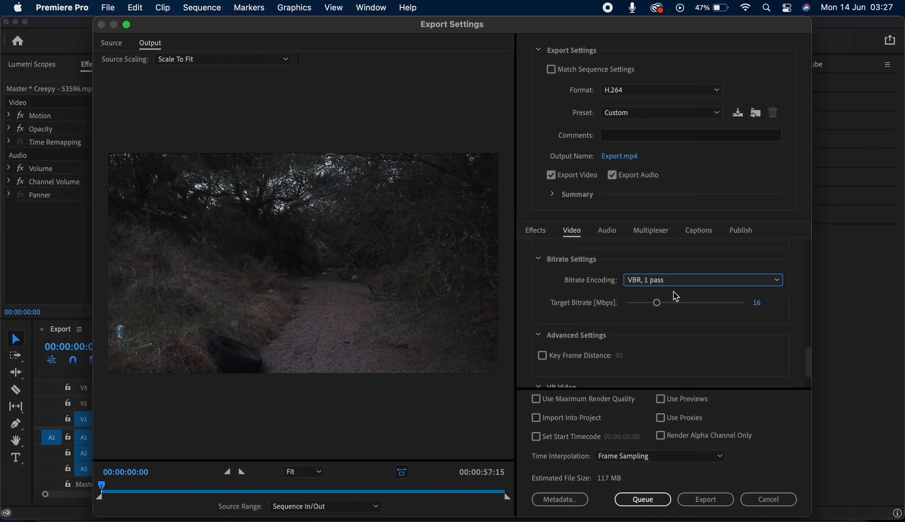
left_click(691, 285)
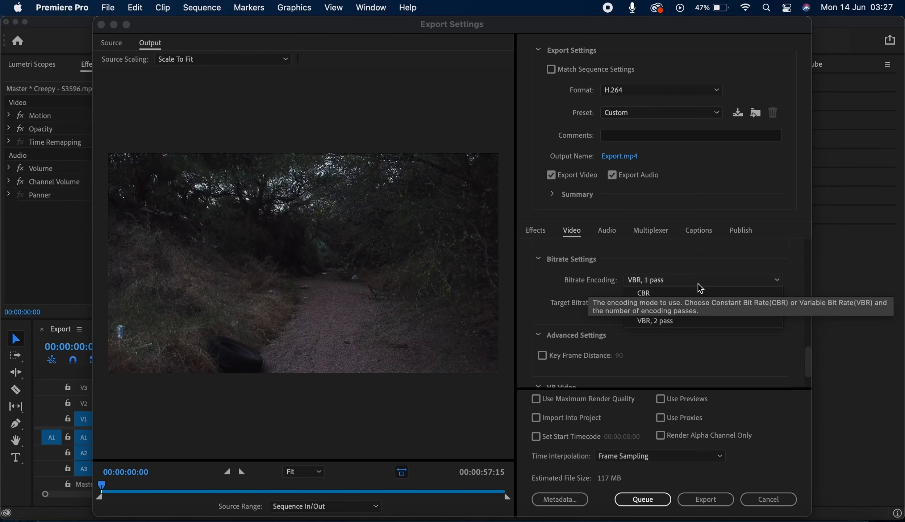
left_click(690, 320)
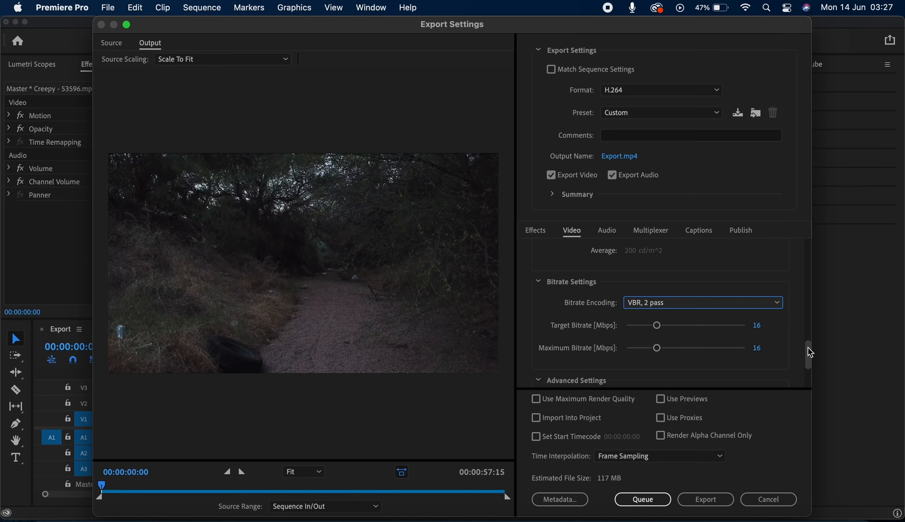
Enable Use Maximum Render Quality for the export.
left_click_drag(808, 347, 802, 353)
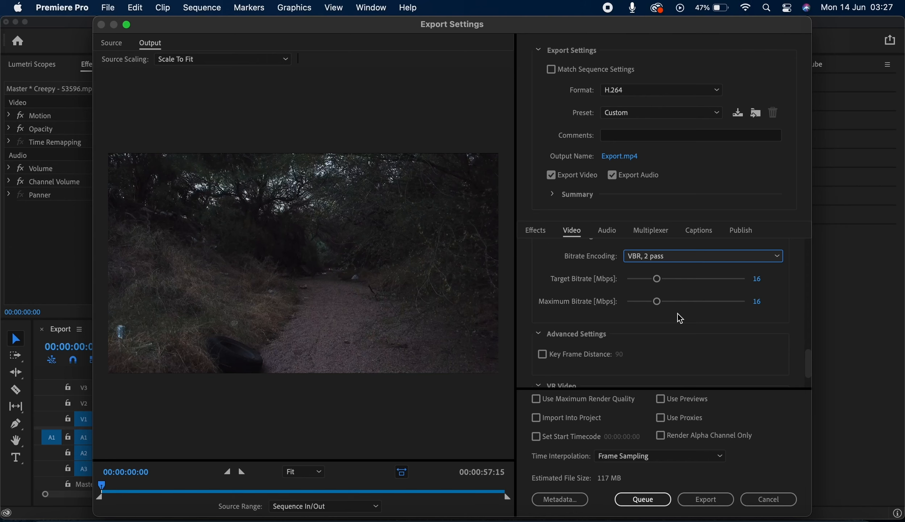
left_click(539, 402)
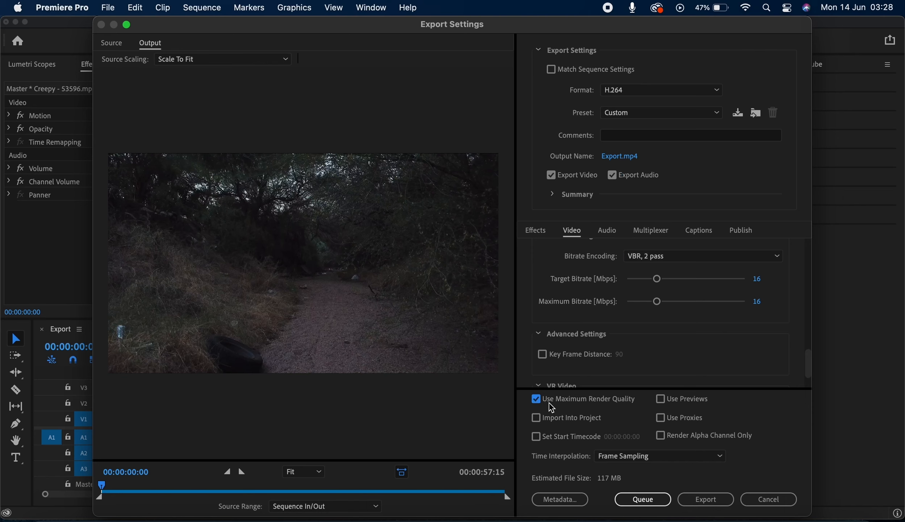